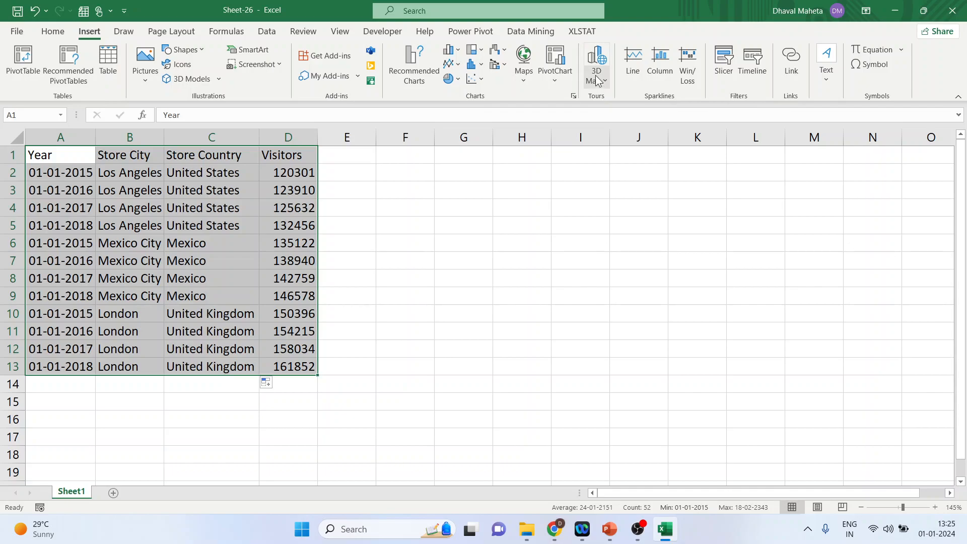
# - Launch 3D Maps for the selected store visitor data and open the existing Tour 1
pyautogui.click(632, 99)
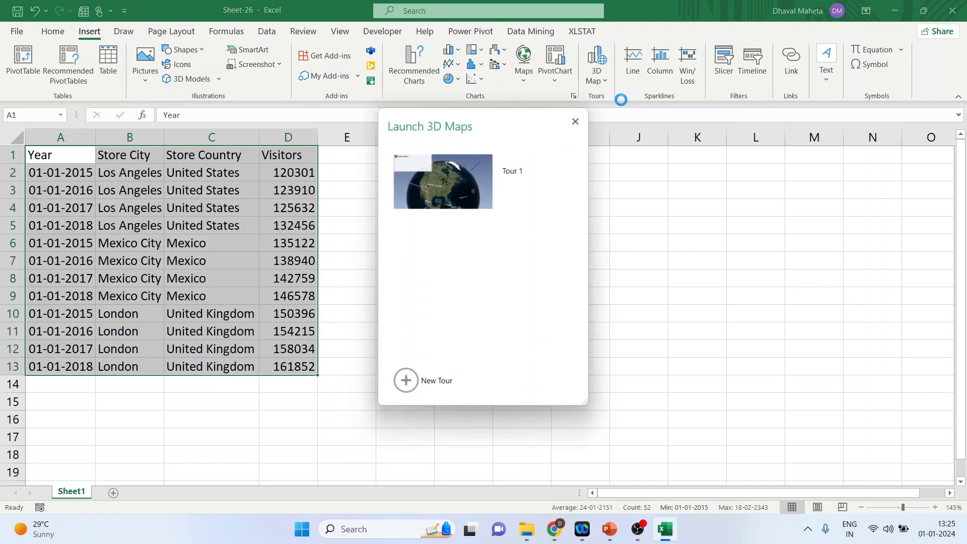
pyautogui.click(463, 175)
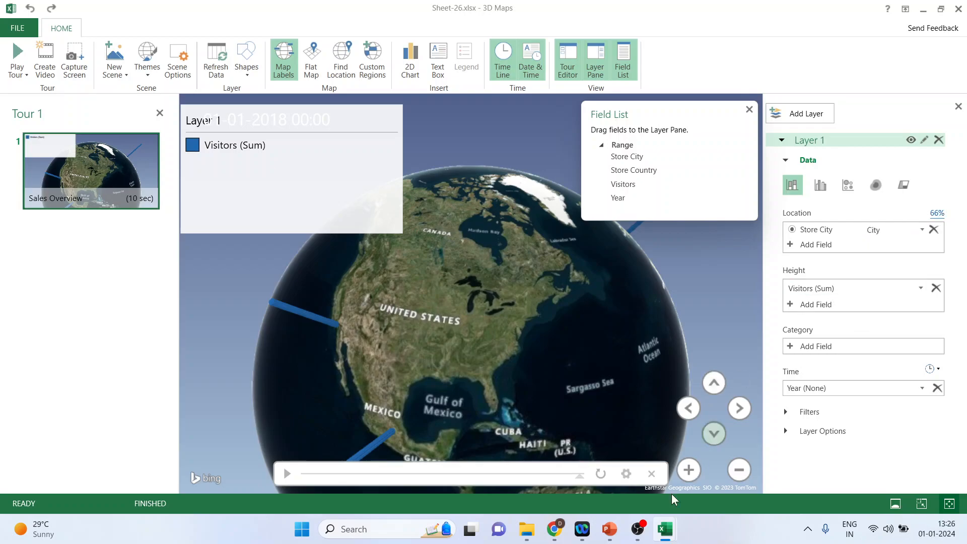
# - Switch to the Sheet-26 workbook to review the source columns, and return to the 3D Maps window
pyautogui.moveTo(664, 529)
pyautogui.click(625, 486)
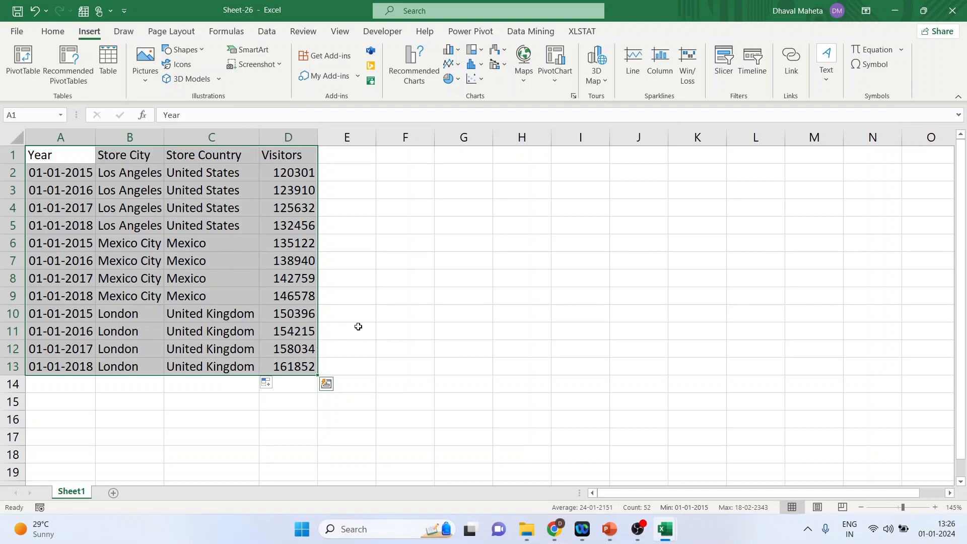
pyautogui.moveTo(664, 529)
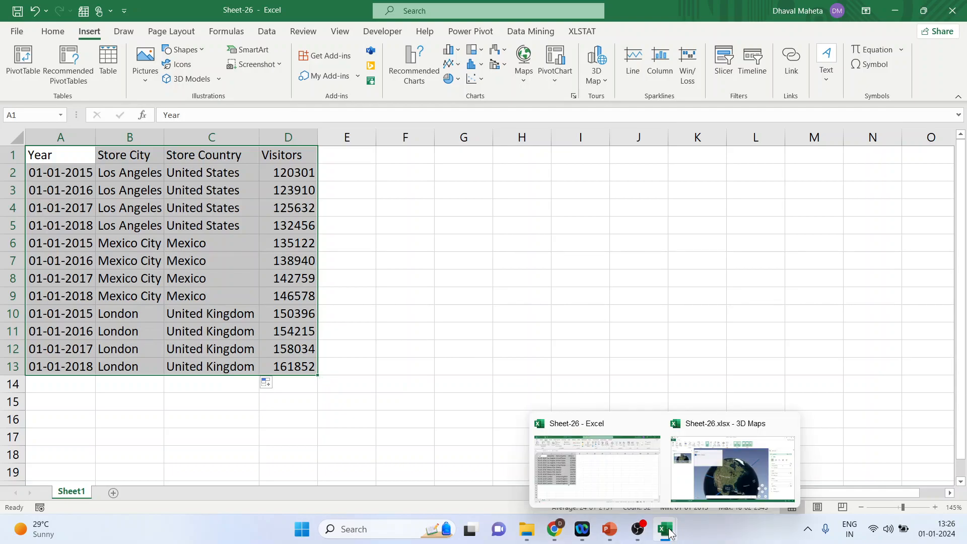
pyautogui.click(718, 489)
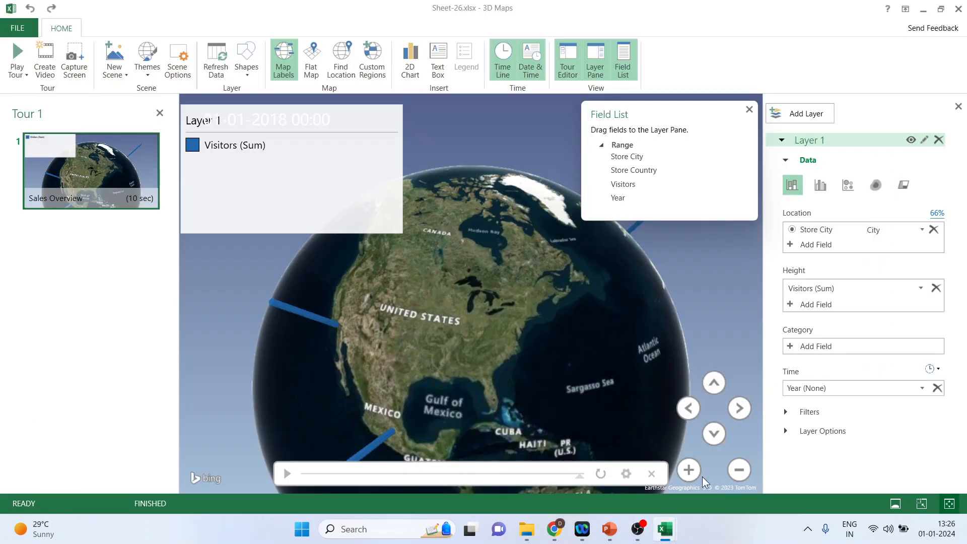
# - Add Store Country as a second location field for Layer 1, alongside Store City
pyautogui.click(791, 245)
pyautogui.click(811, 291)
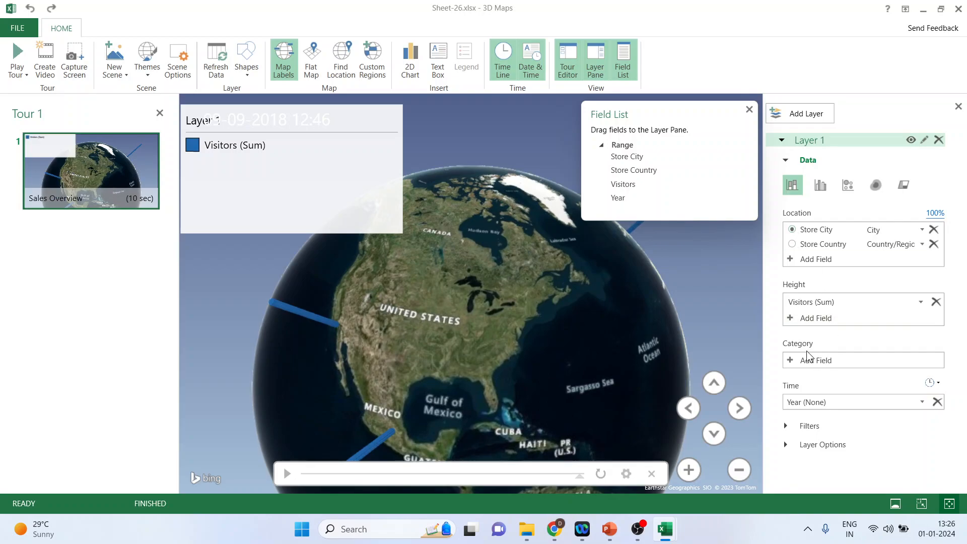
# - Add a second Visitors field to the height of Layer 1, and remove that duplicate
pyautogui.click(791, 319)
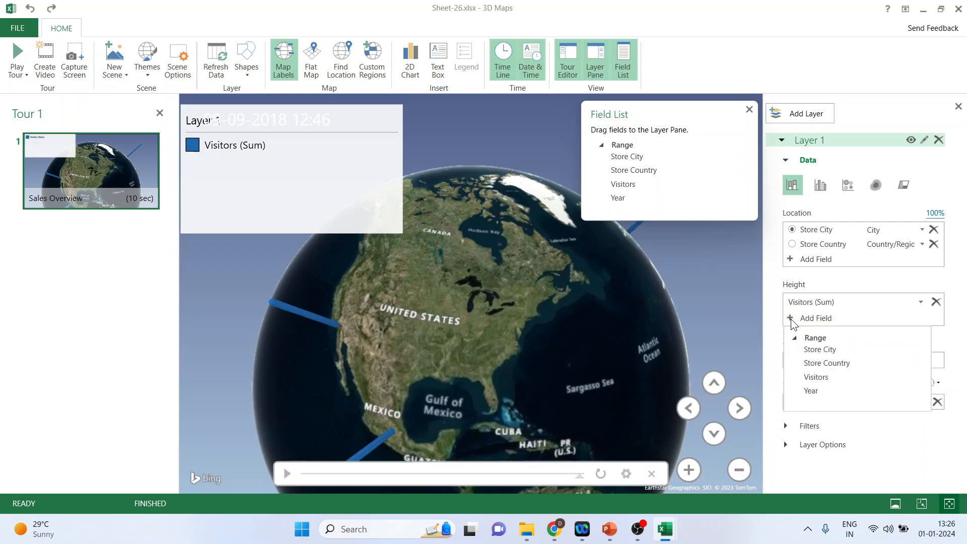
pyautogui.click(814, 376)
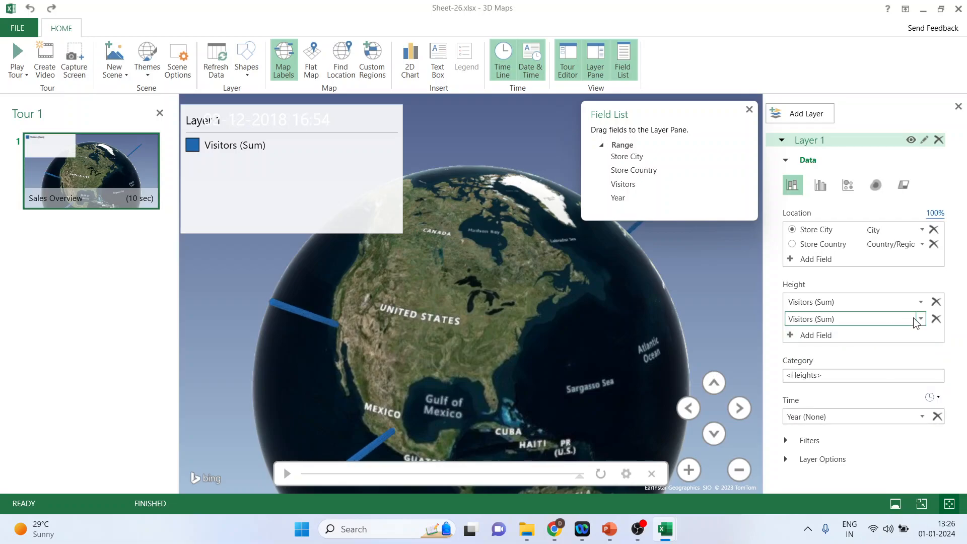
pyautogui.click(936, 319)
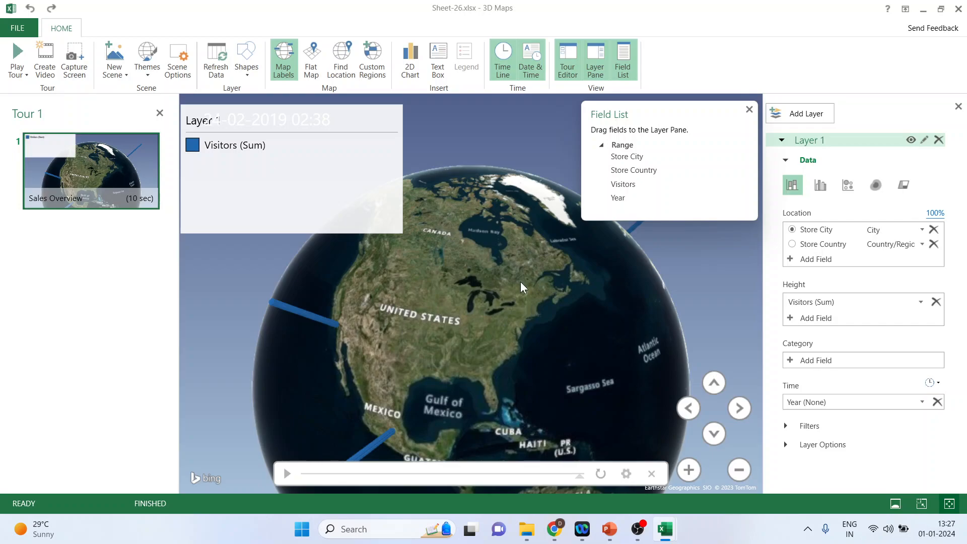
# - Change the globe to a flat map, and open and dismiss the Find Location dialog
pyautogui.click(312, 75)
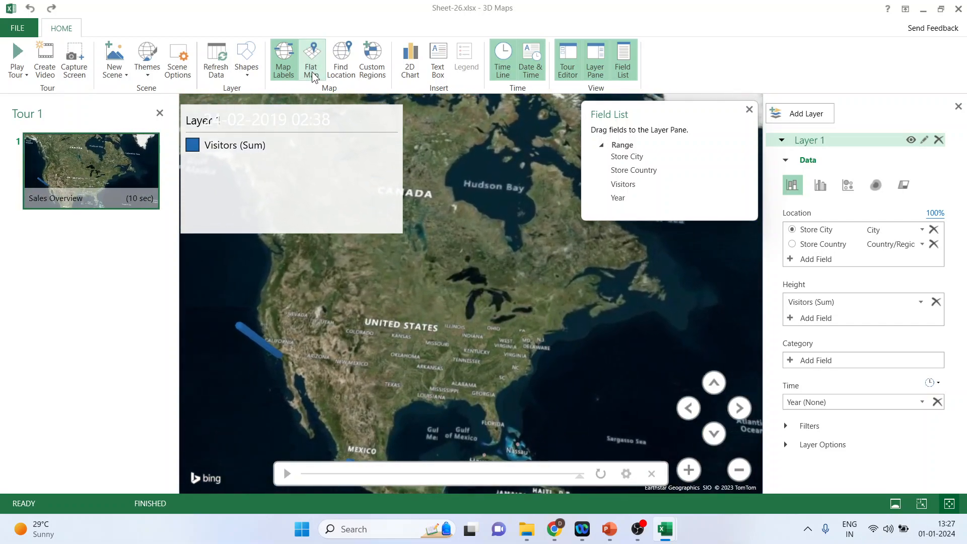
pyautogui.click(340, 72)
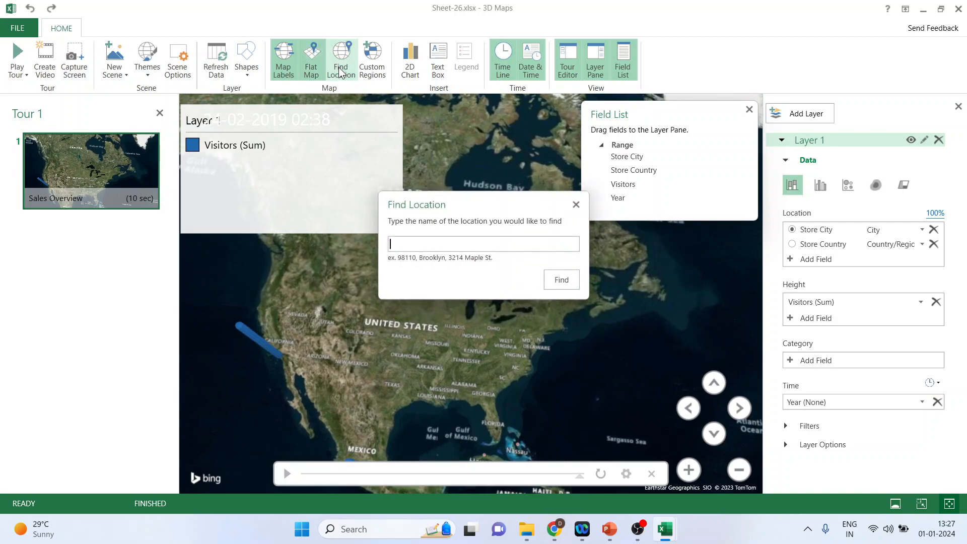
pyautogui.click(575, 205)
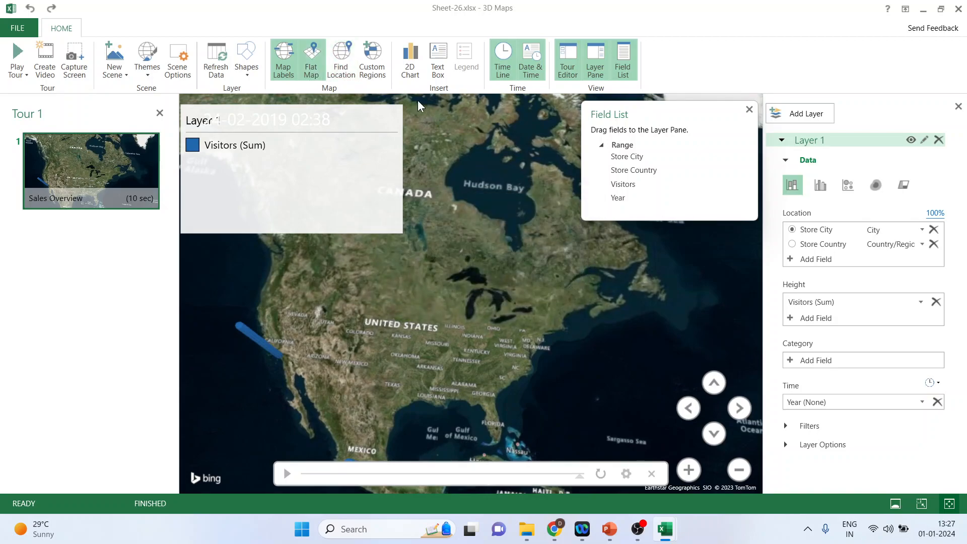
# - Insert a 2D chart of Visitors by Store City on the map, and delete it
pyautogui.click(407, 73)
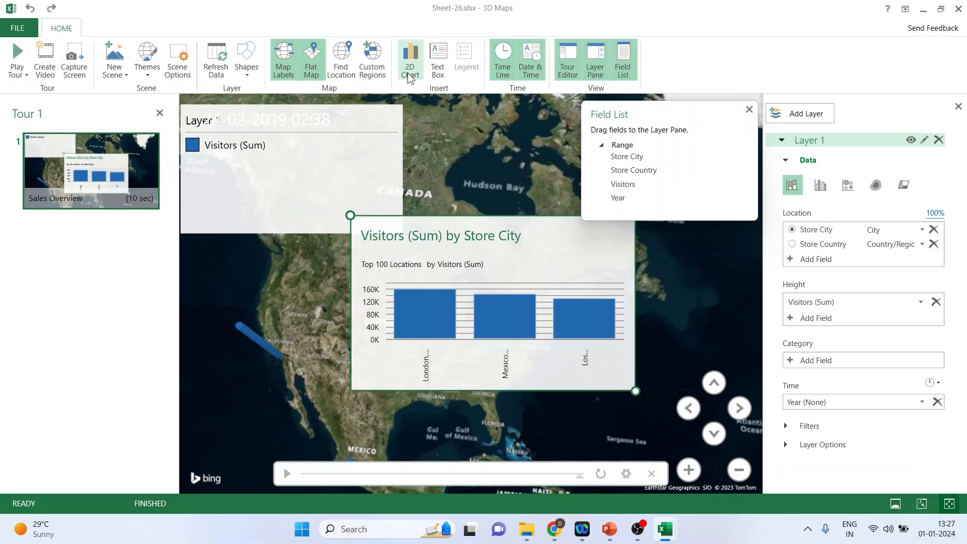
pyautogui.moveTo(412, 232)
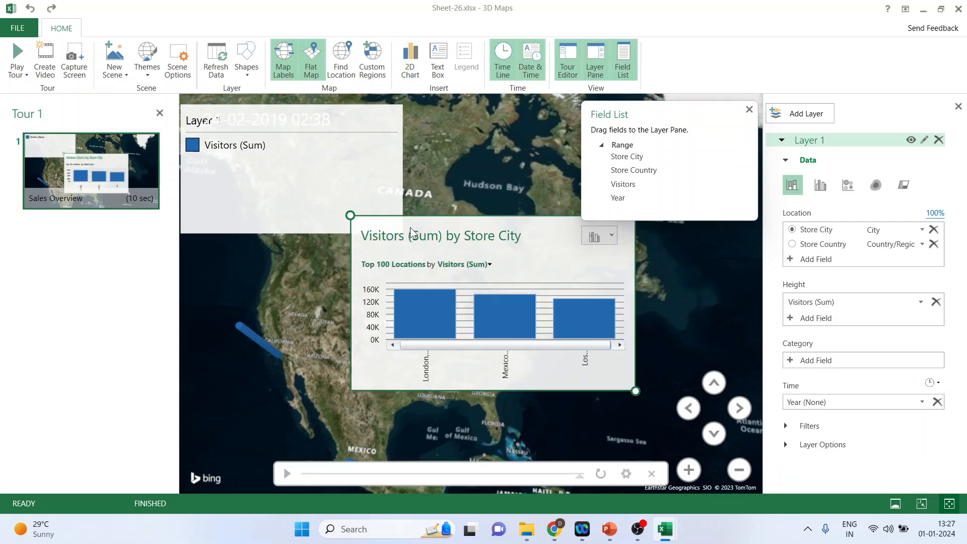
pyautogui.press('Delete')
pyautogui.click(356, 184)
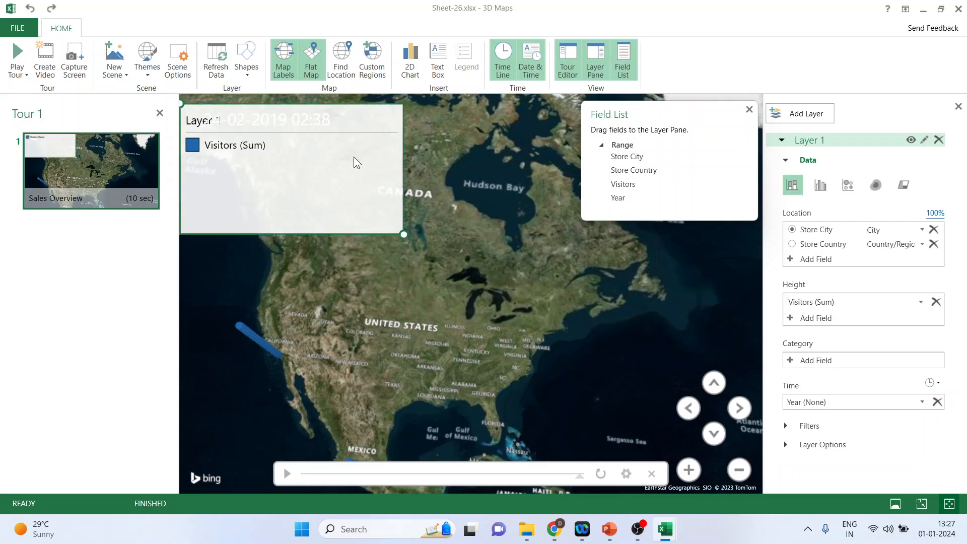
# - Hide the map labels and try triangle, square and circle shapes for the visitor columns, settling on the pentagon
pyautogui.click(288, 71)
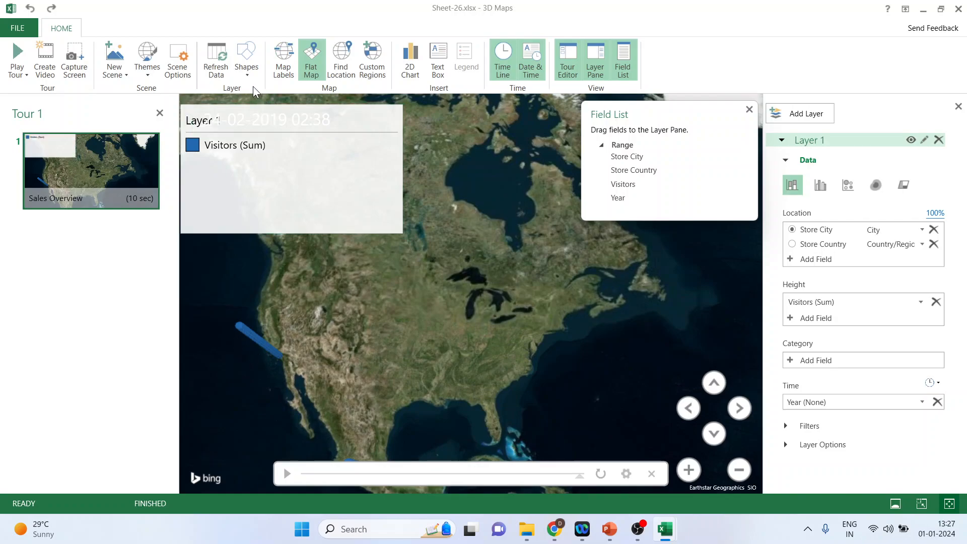
pyautogui.click(247, 75)
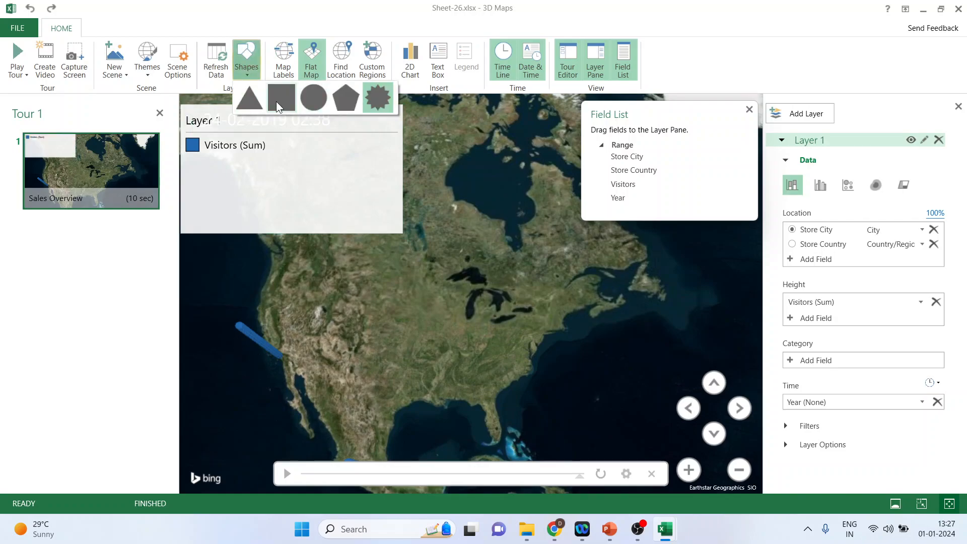
pyautogui.click(253, 101)
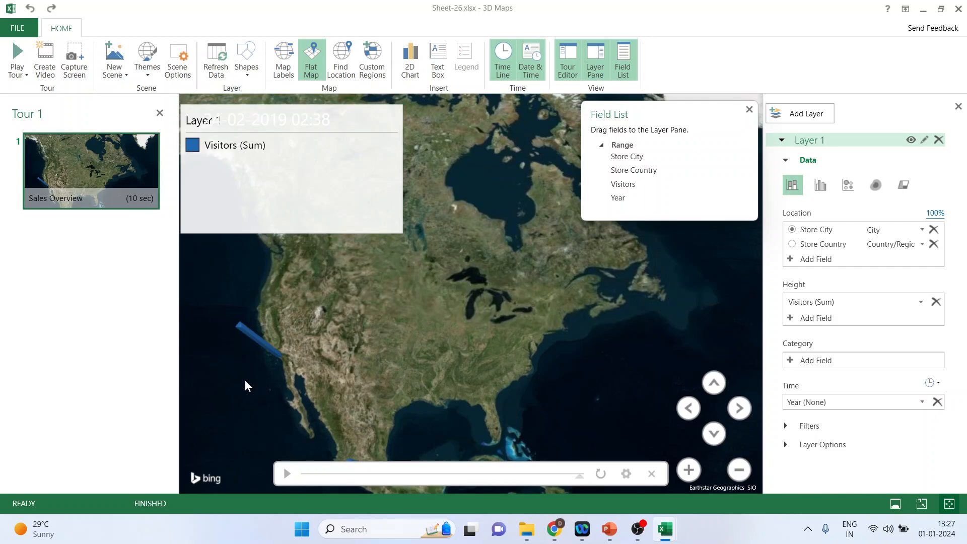
pyautogui.click(249, 75)
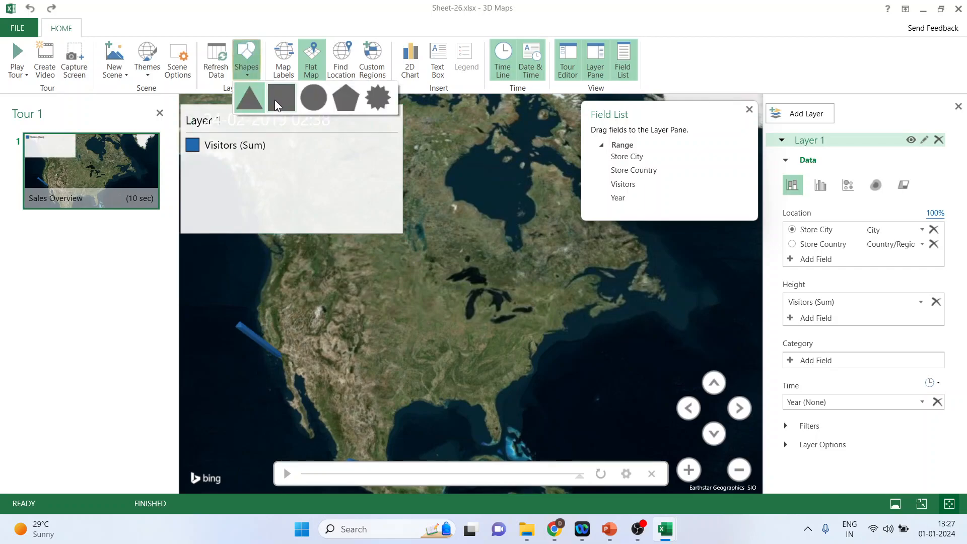
pyautogui.click(279, 103)
pyautogui.click(246, 73)
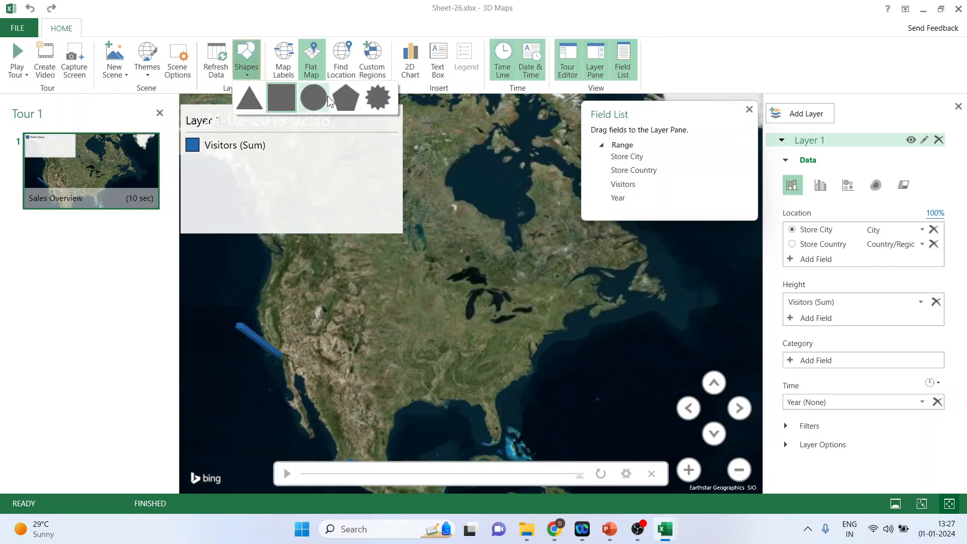
pyautogui.click(320, 96)
pyautogui.click(245, 74)
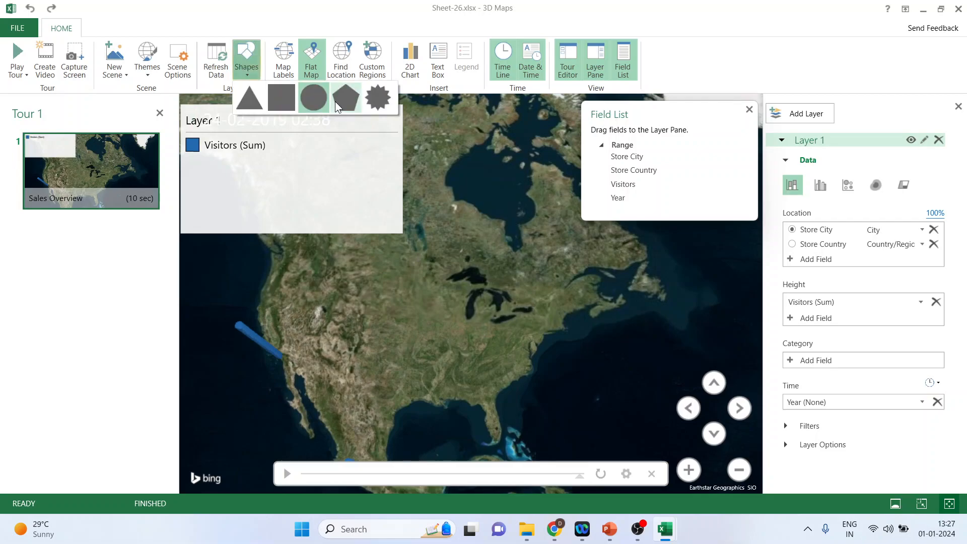
pyautogui.click(340, 101)
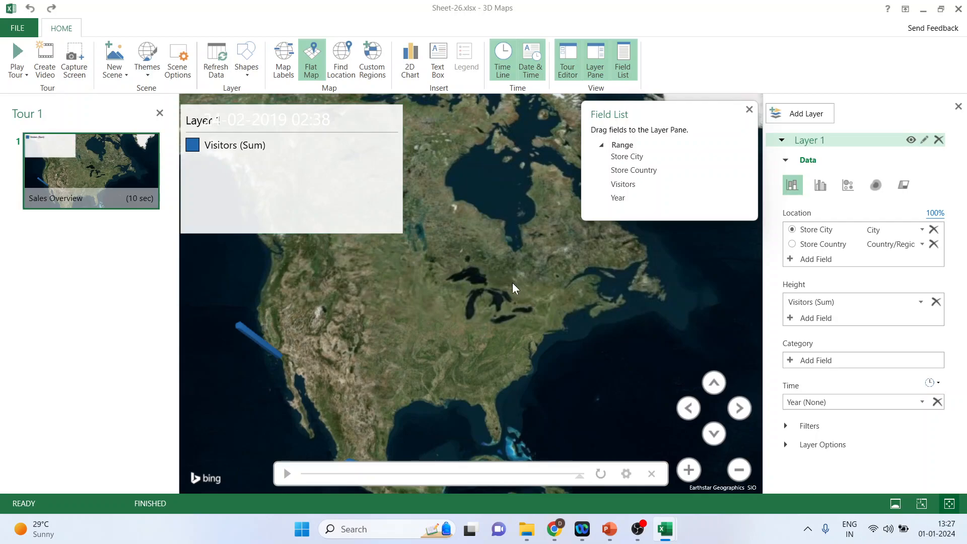
# - Try the muted grey theme with maroon columns and the light blue theme, and return to the color satellite theme
pyautogui.click(144, 74)
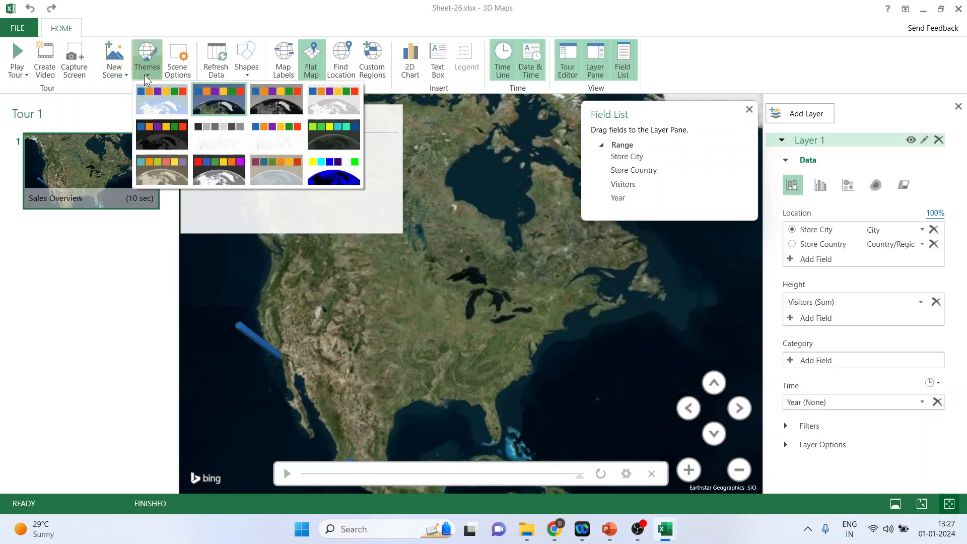
pyautogui.click(217, 99)
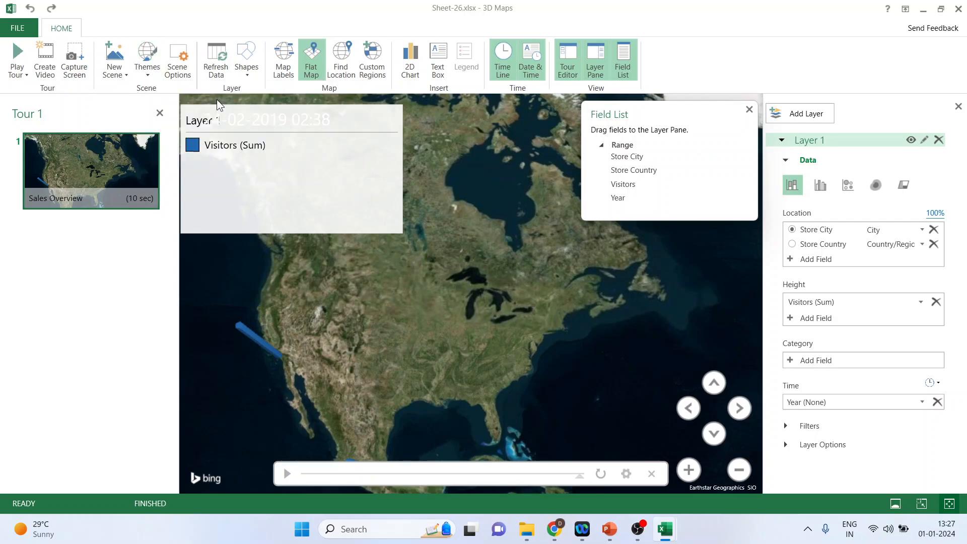
pyautogui.click(156, 73)
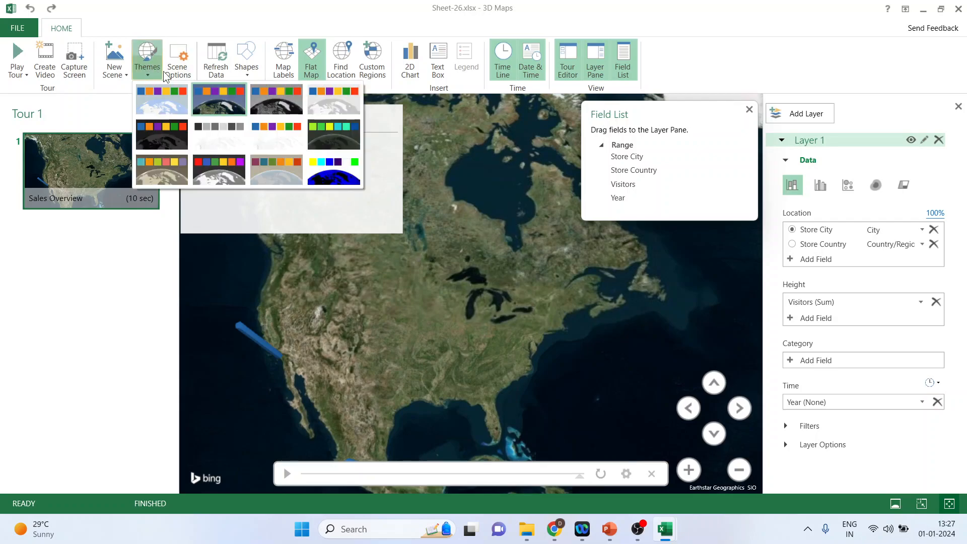
pyautogui.click(287, 178)
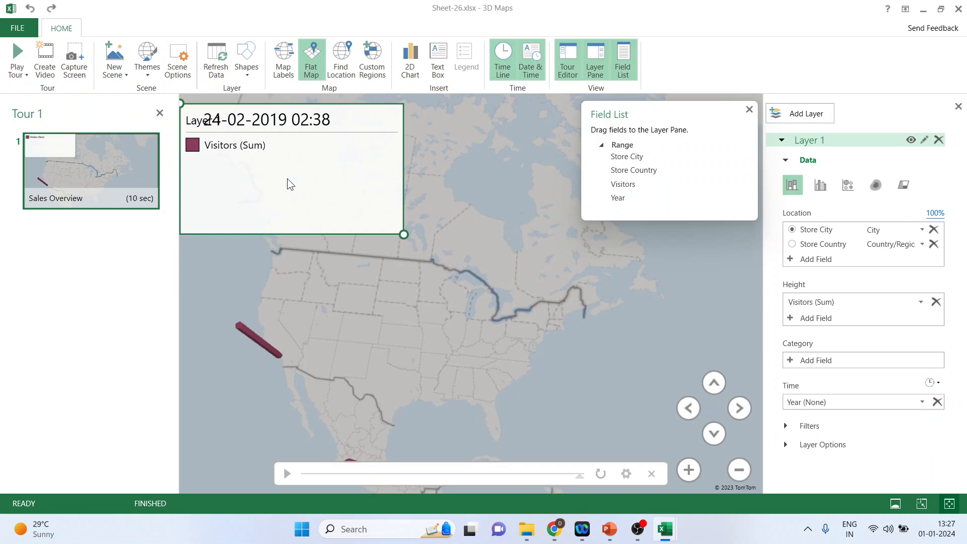
pyautogui.click(149, 71)
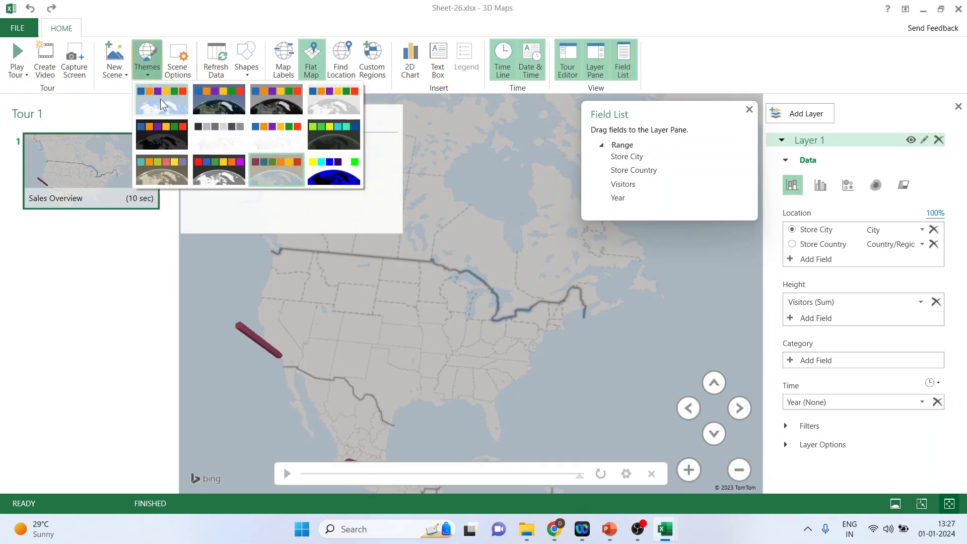
pyautogui.click(160, 99)
pyautogui.click(143, 72)
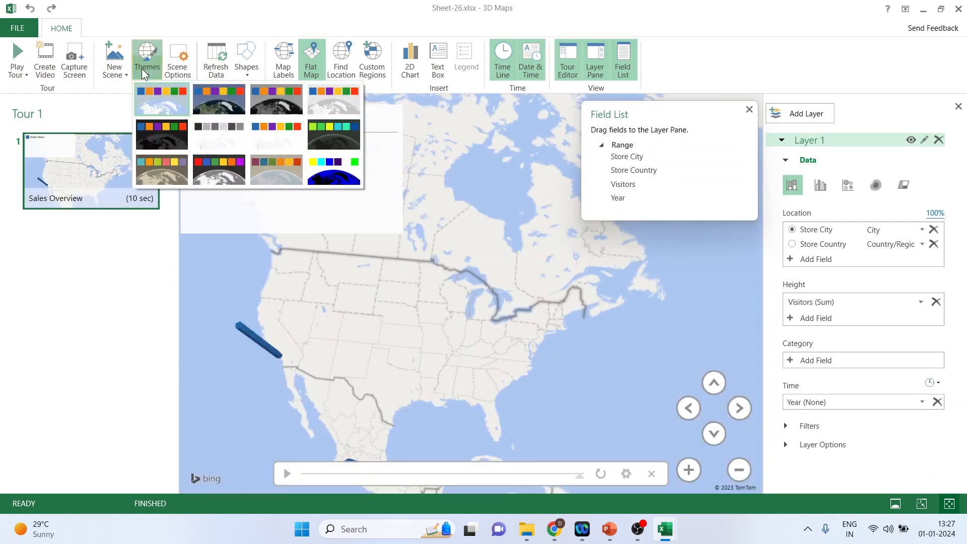
pyautogui.click(216, 98)
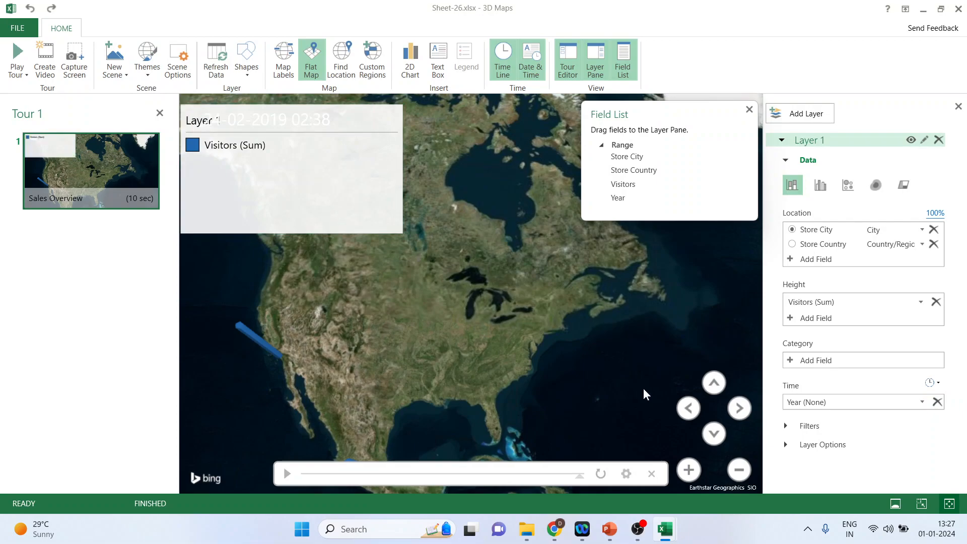
# - Turn the map labels back on with the flat map showing a wider part of the world
pyautogui.click(738, 409)
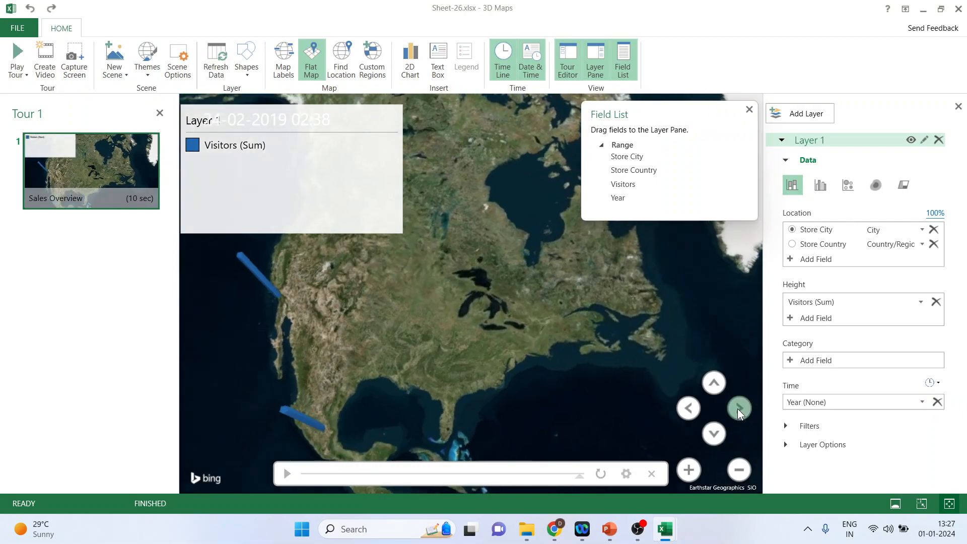
pyautogui.click(716, 384)
pyautogui.click(715, 385)
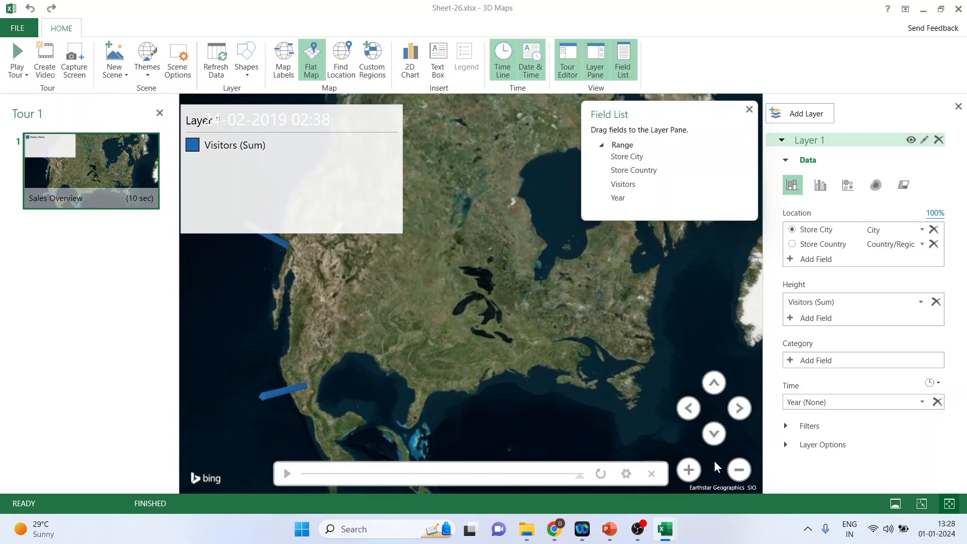
pyautogui.click(689, 470)
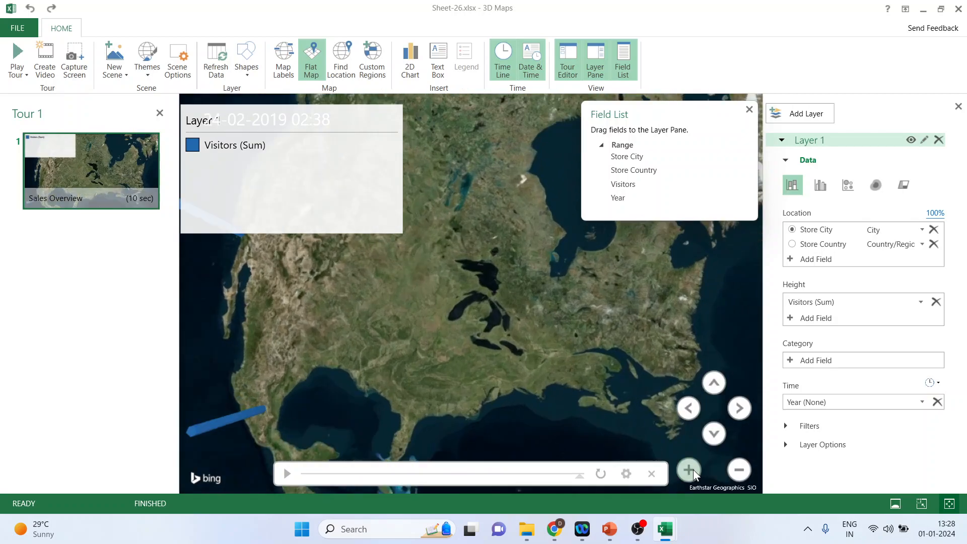
pyautogui.click(737, 469)
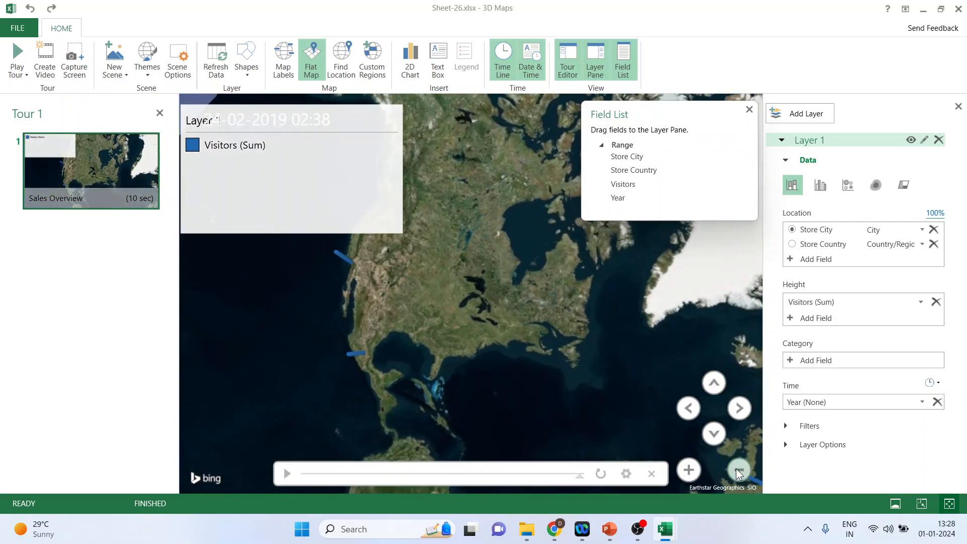
pyautogui.click(736, 470)
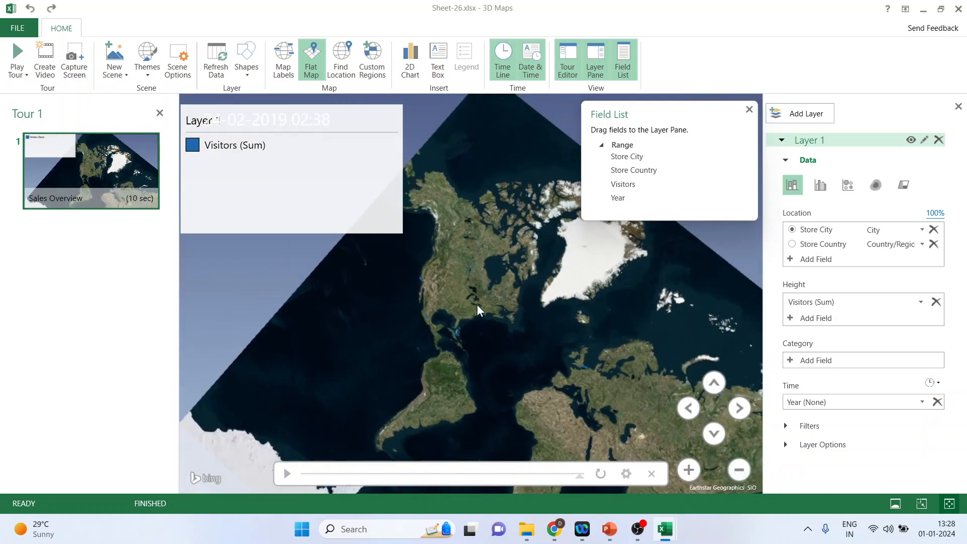
pyautogui.click(284, 68)
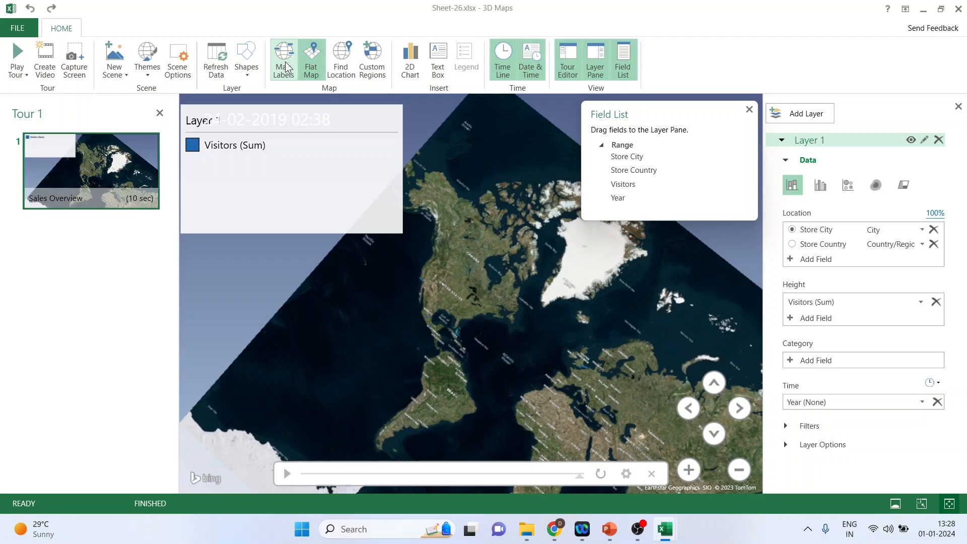
# - Switch the map from flat back to the 3D globe, enlarged and turned to show North America
pyautogui.click(311, 63)
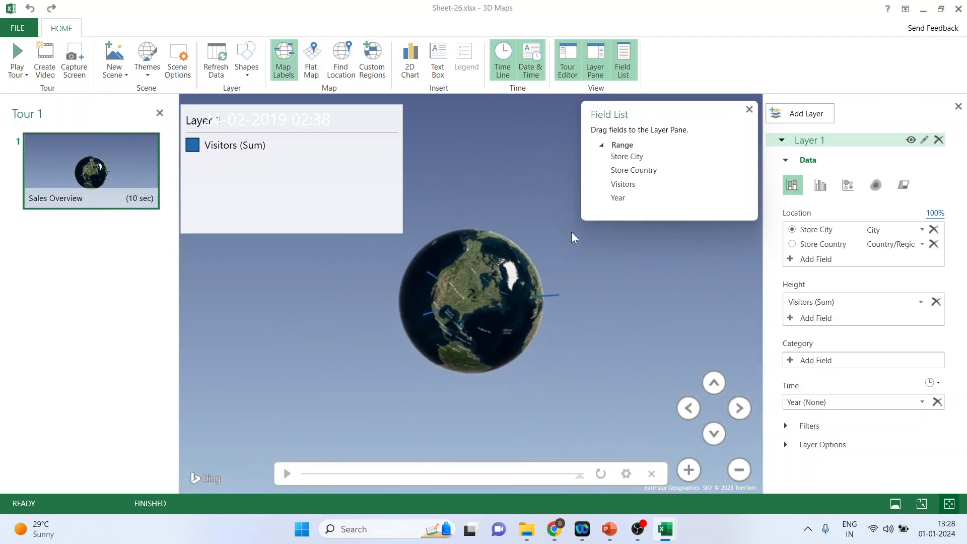
pyautogui.click(692, 472)
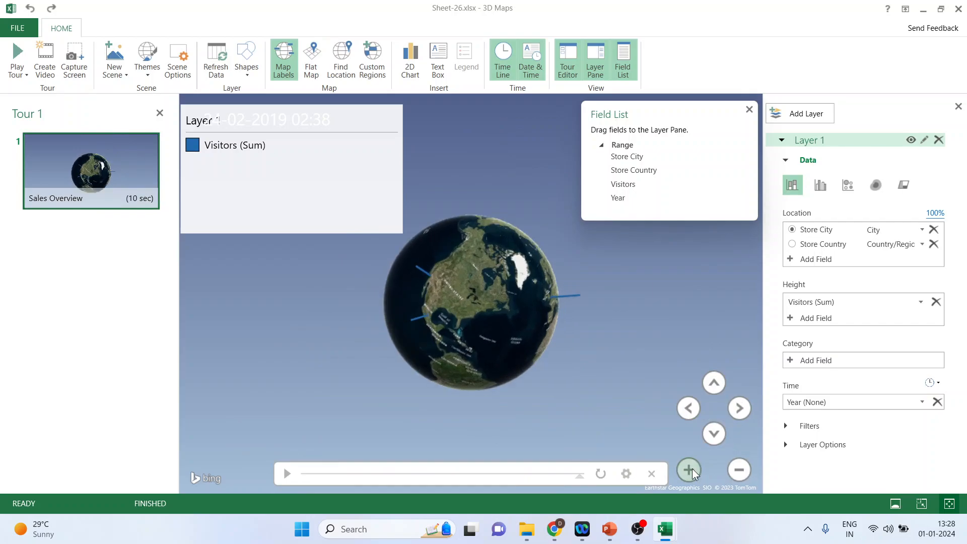
pyautogui.click(714, 383)
pyautogui.click(688, 408)
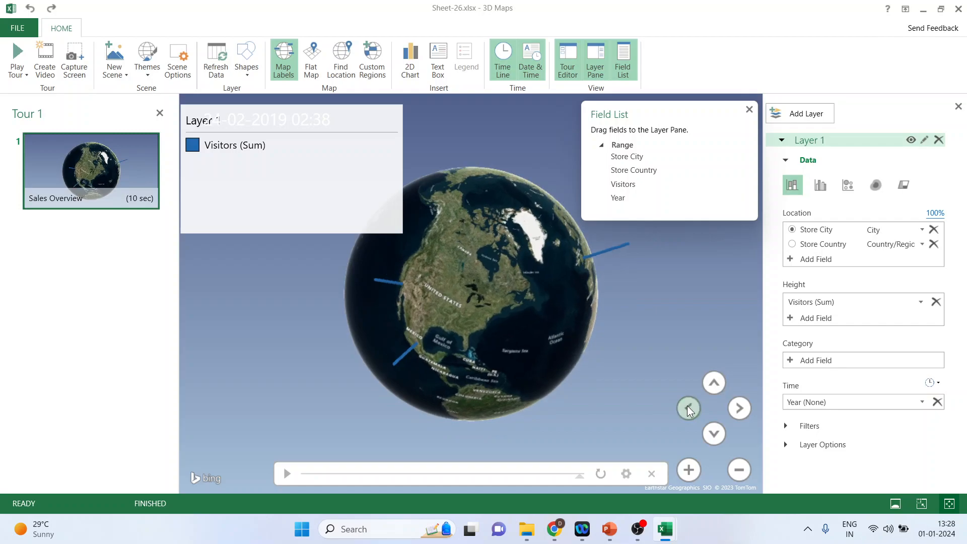
pyautogui.click(265, 227)
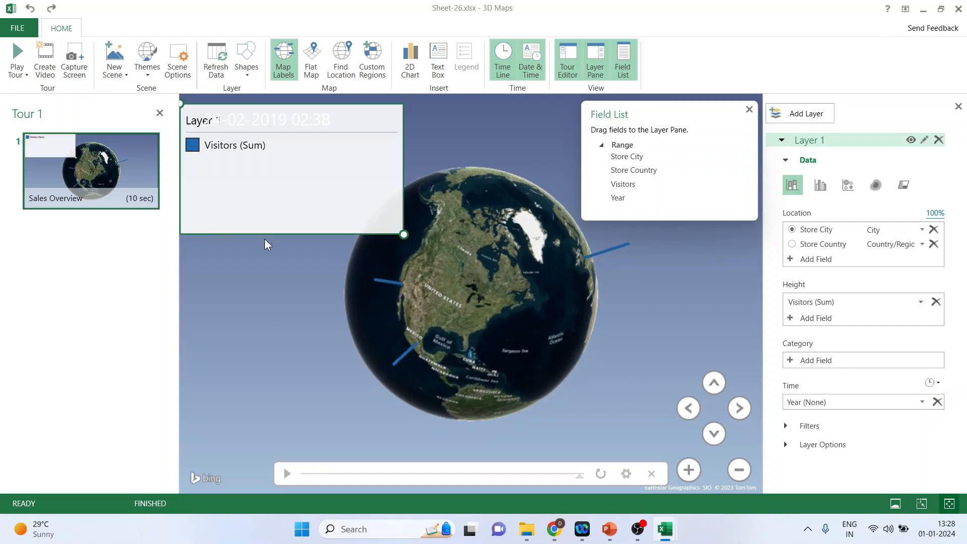
pyautogui.click(691, 361)
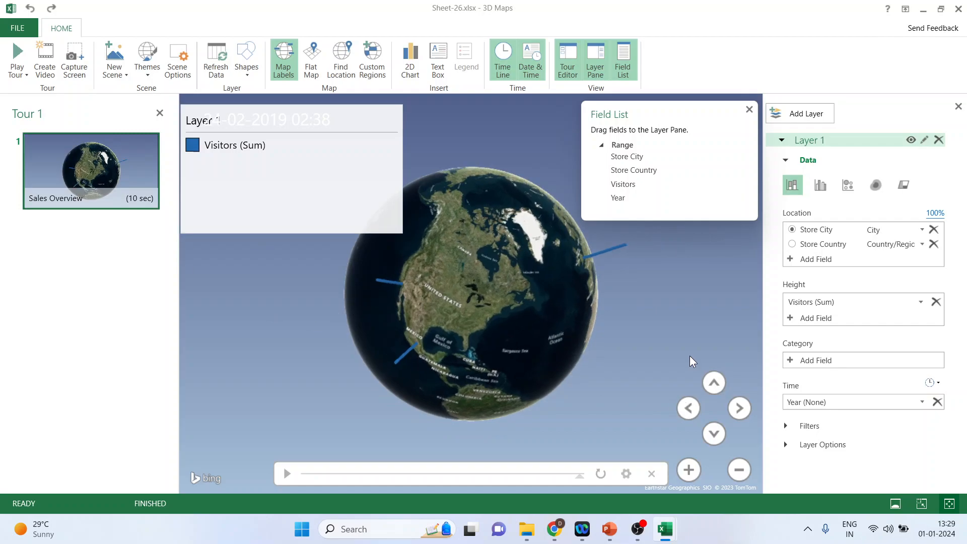
# - Set the visitor columns' height to 281%, thickness to 454% and opacity to 97% in the options of Layer 1
pyautogui.click(787, 445)
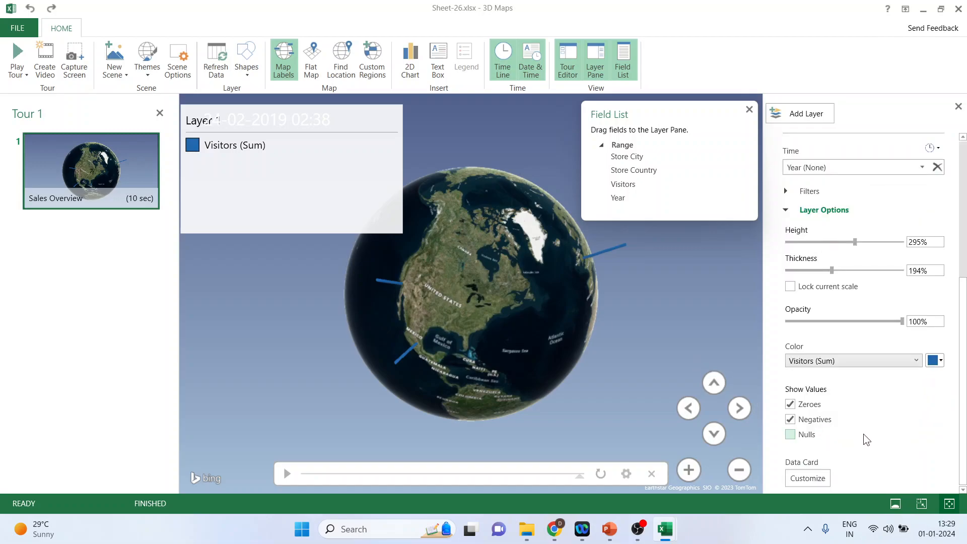
pyautogui.moveTo(855, 242); pyautogui.dragTo(892, 269)
pyautogui.moveTo(901, 321)
pyautogui.mouseDown()
pyautogui.moveTo(856, 321)
pyautogui.moveTo(896, 320)
pyautogui.mouseUp()
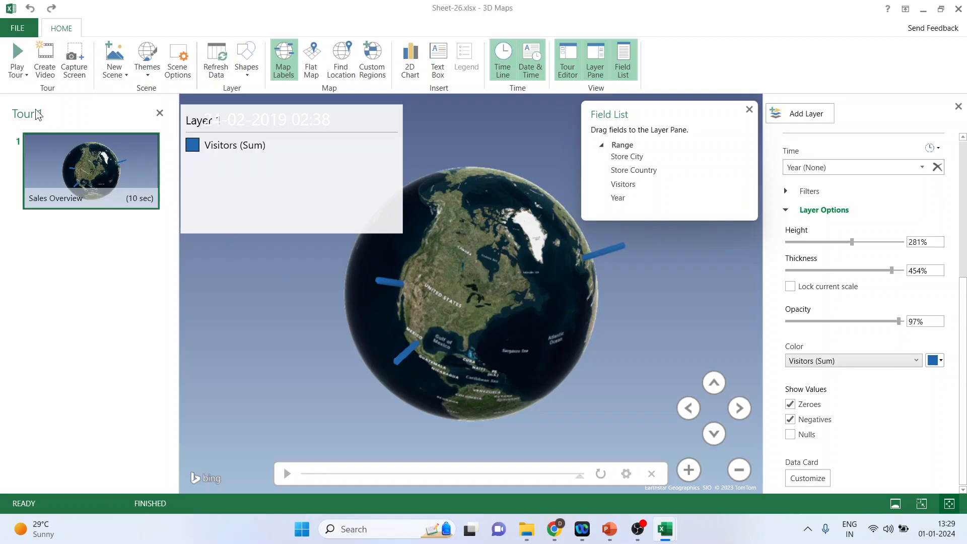
# - Play the tour from the beginning to preview the Sales Overview scene
pyautogui.click(24, 76)
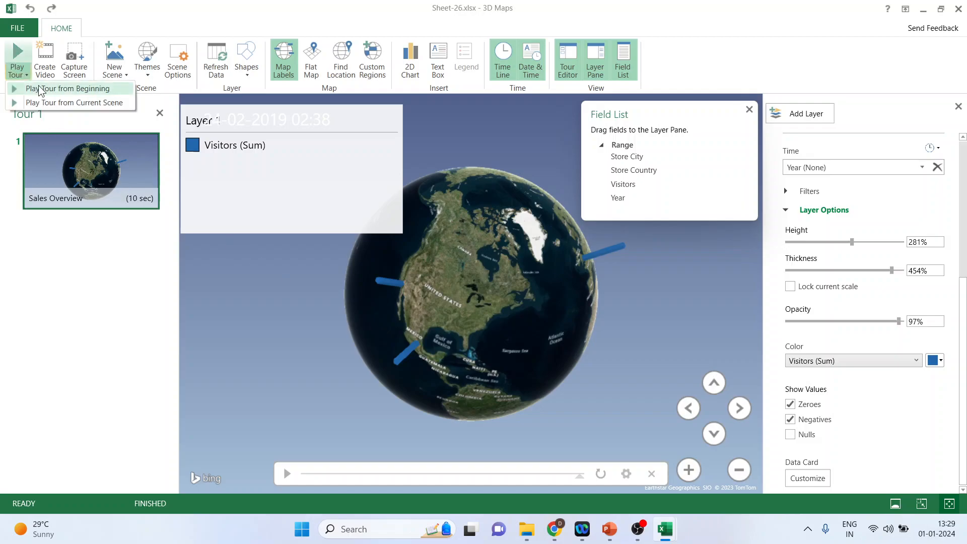
pyautogui.click(40, 90)
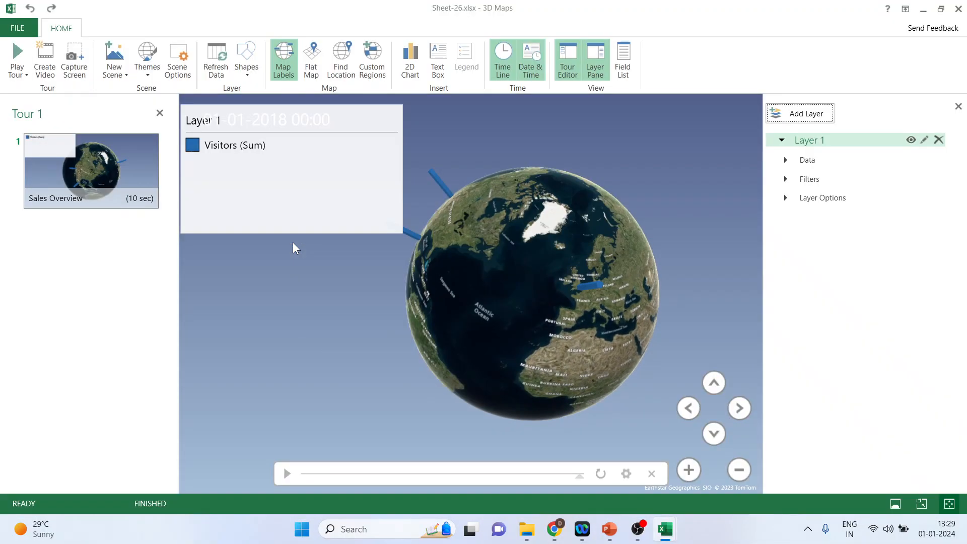
# - Switch to the Youtube templates presentation in PowerPoint and show its Thank you slide full screen
pyautogui.click(615, 528)
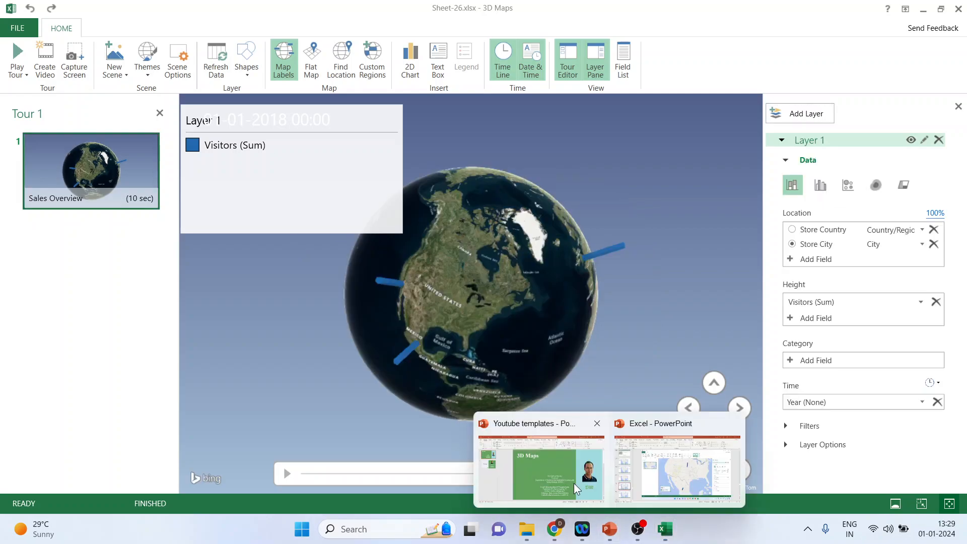
pyautogui.click(538, 464)
pyautogui.click(92, 216)
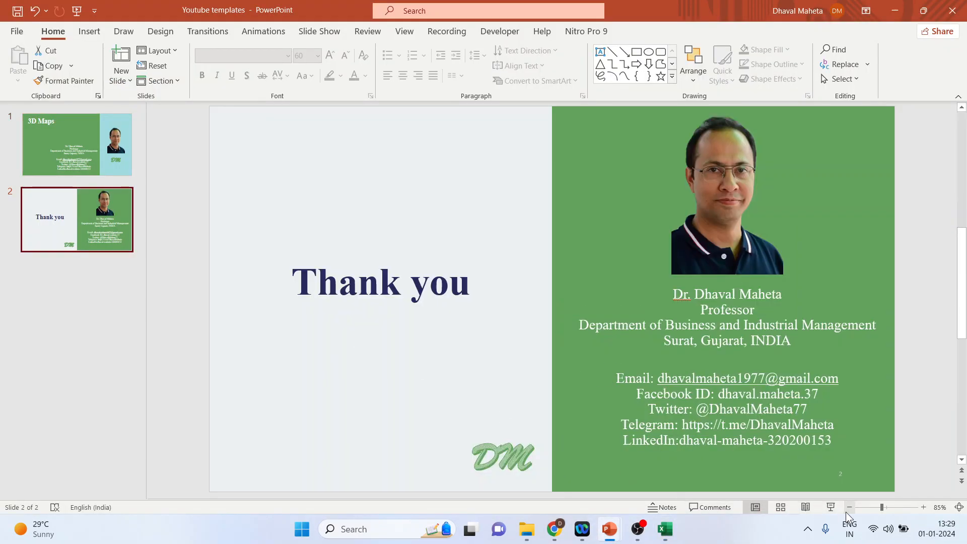
pyautogui.click(830, 507)
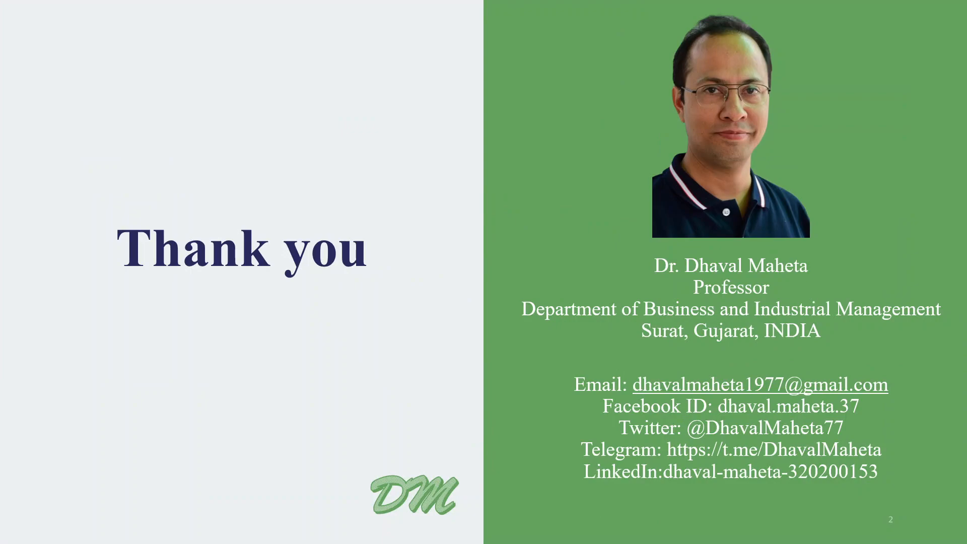